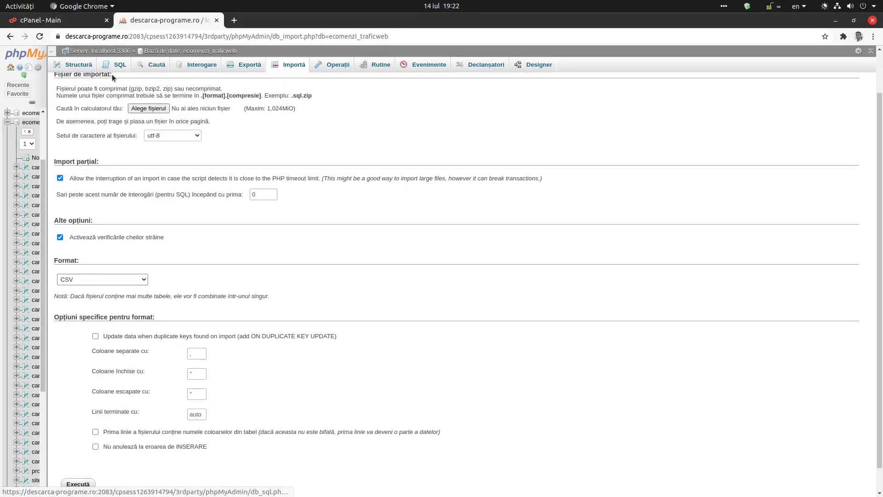
Review the CSV import format and its column separator, enclosing and escape character settings.
click(87, 279)
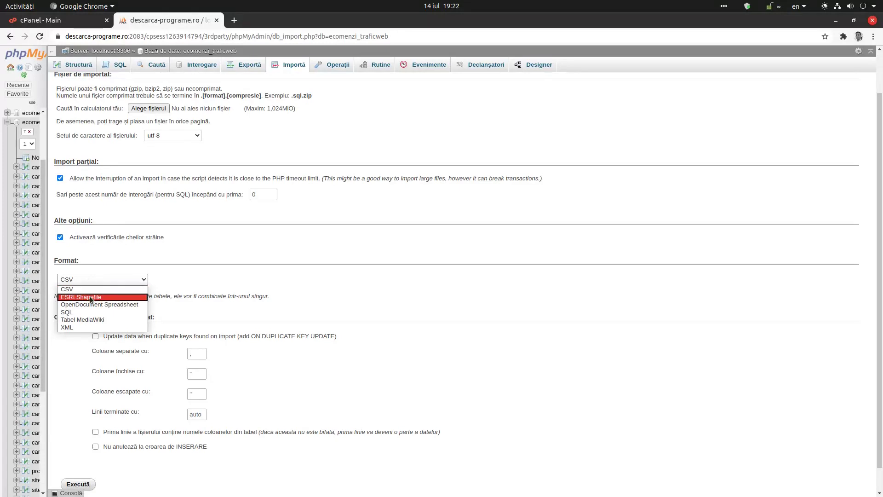
click(88, 290)
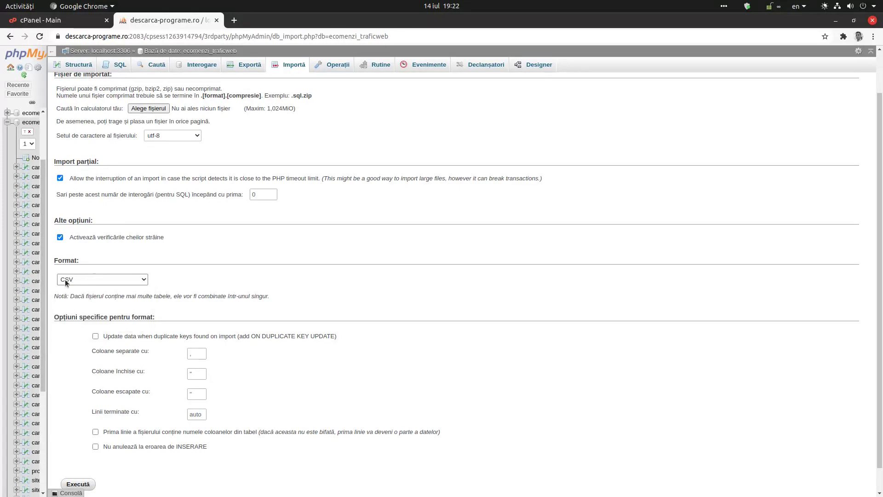
click(101, 279)
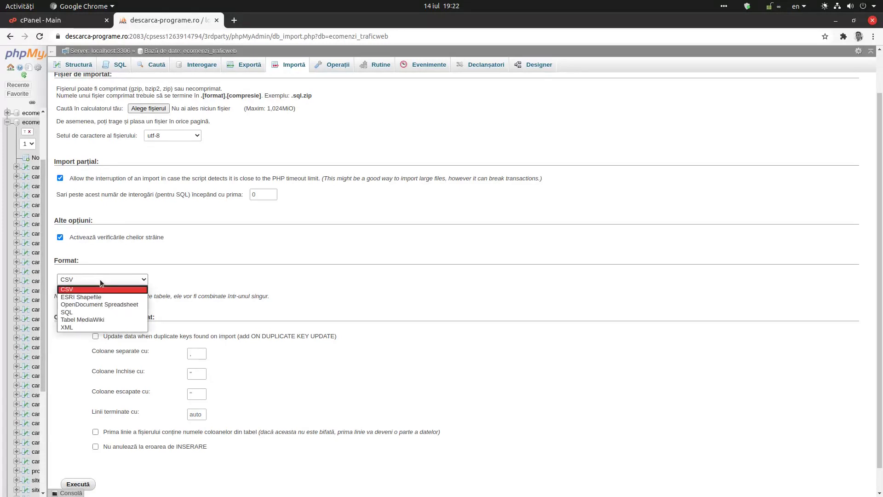
click(75, 290)
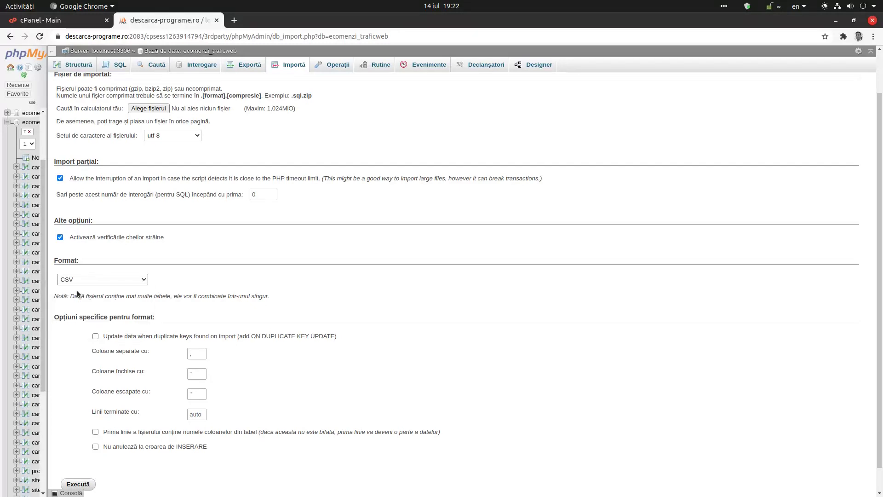
click(134, 352)
click(148, 373)
click(190, 388)
Switch to Writer and place the cursor inside the city population table for conversion.
key(alt+Tab)
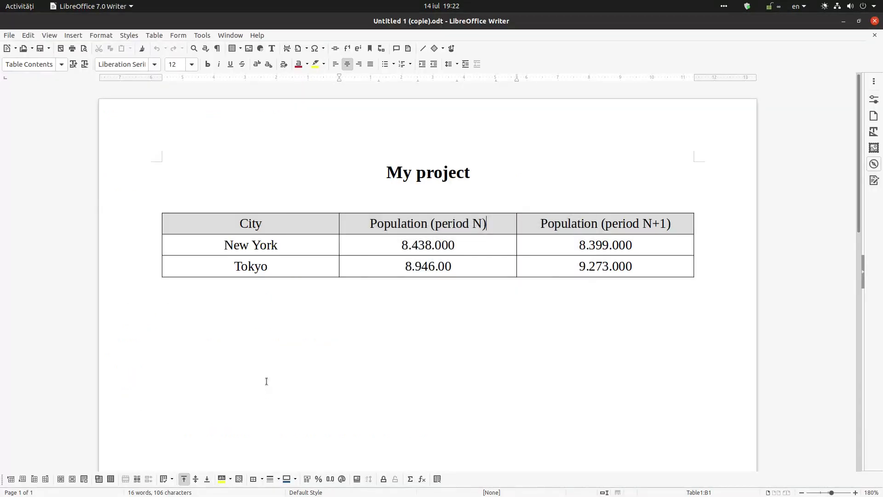
click(459, 245)
click(649, 266)
key(shift+Tab)
click(153, 35)
mouse_move(168, 234)
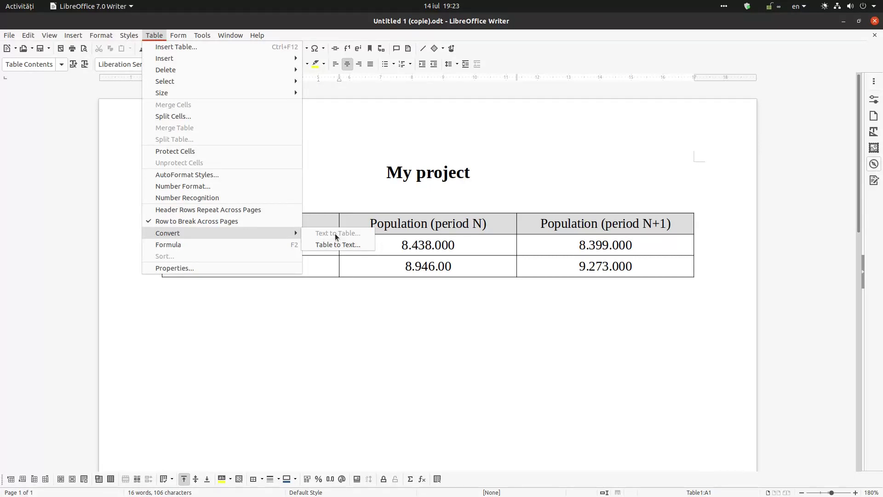
Convert the population table to text using Other with a comma as the separator.
click(334, 245)
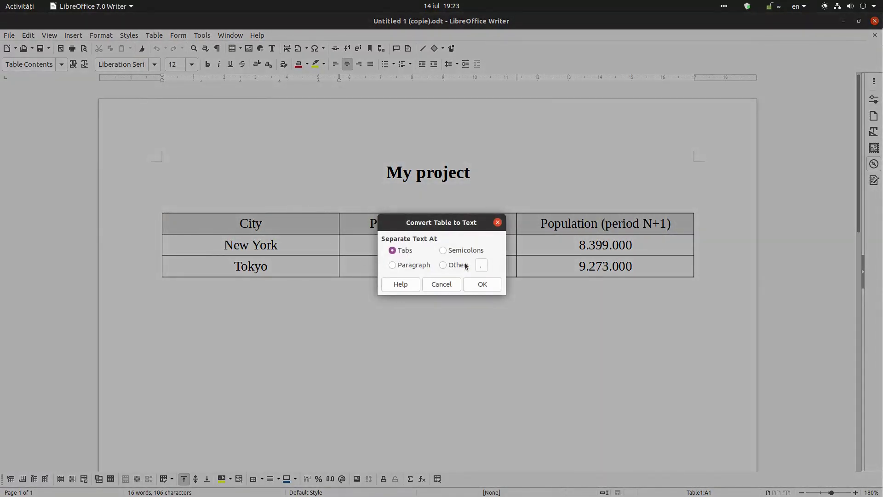
click(447, 266)
click(493, 288)
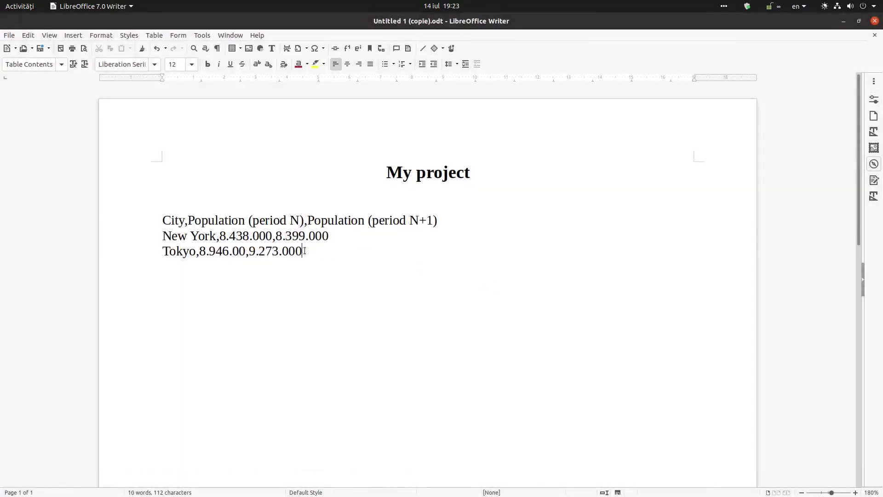
Select the three comma-separated population lines and copy them.
drag(304, 251, 163, 220)
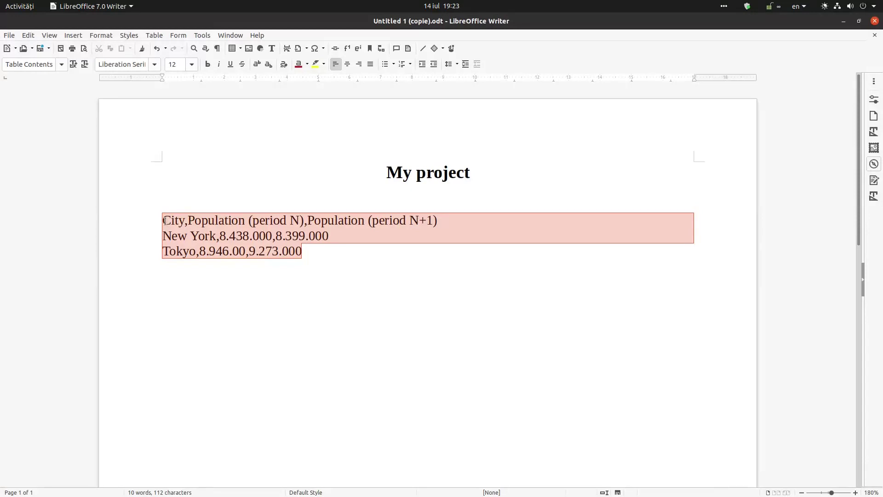
click(166, 220)
drag(304, 252, 163, 220)
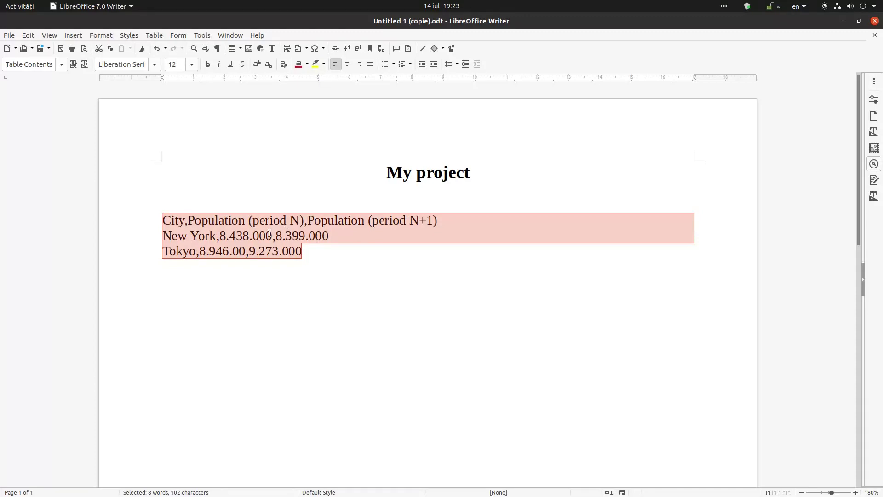
right_click(269, 234)
click(276, 250)
right_click(269, 264)
click(283, 258)
click(14, 49)
Create a blank spreadsheet and look at the Paste Special dialog at B4 without applying it.
click(21, 73)
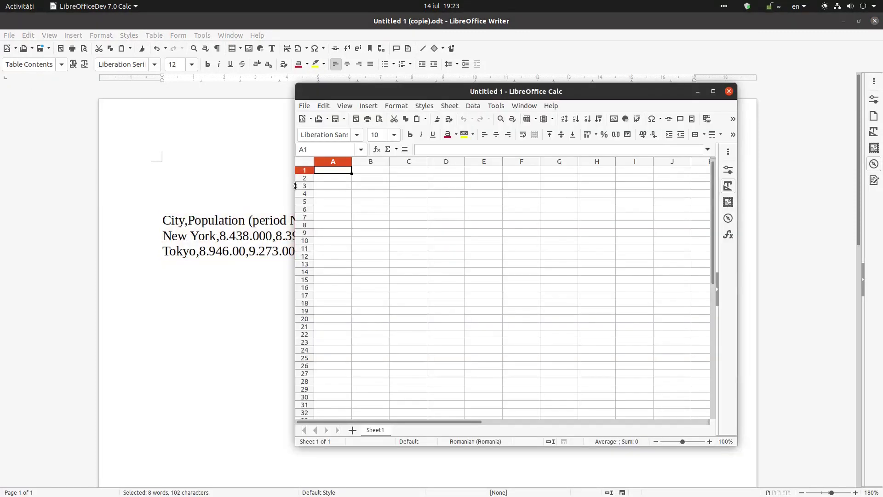
right_click(361, 196)
mouse_move(392, 233)
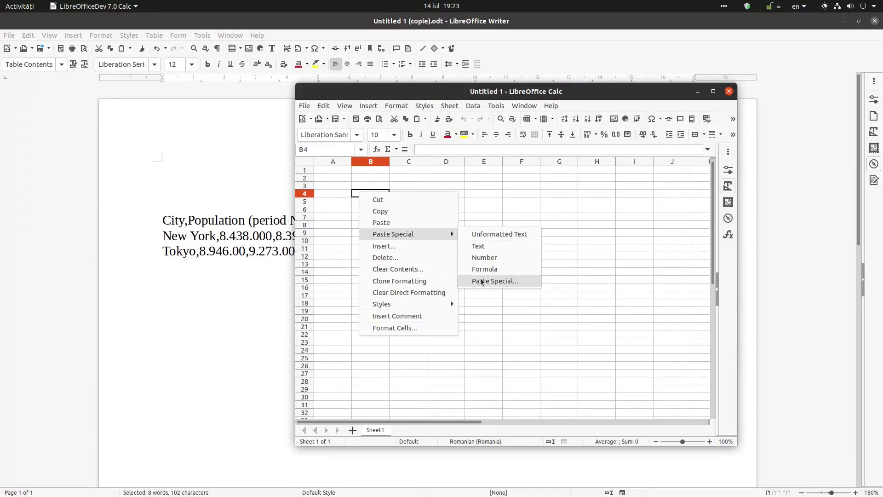
click(485, 257)
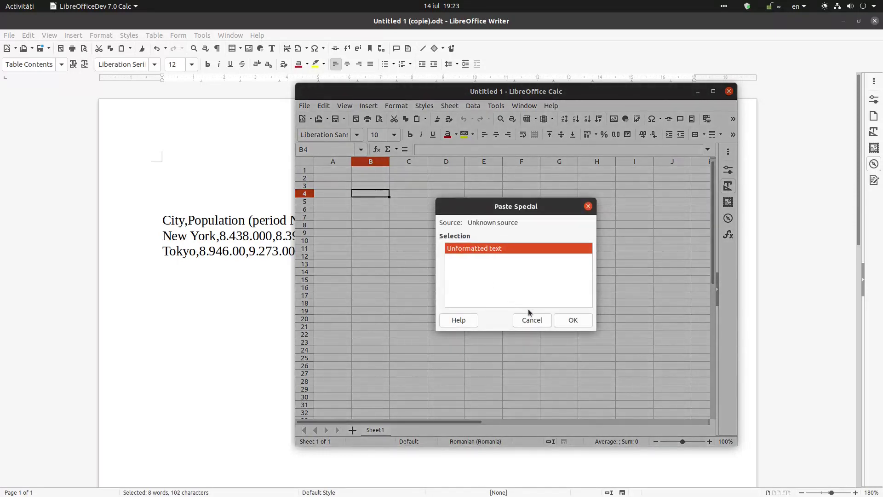
click(532, 320)
Paste the lines at C4 as unformatted text split at commas into City and two Population columns.
right_click(391, 195)
mouse_move(425, 236)
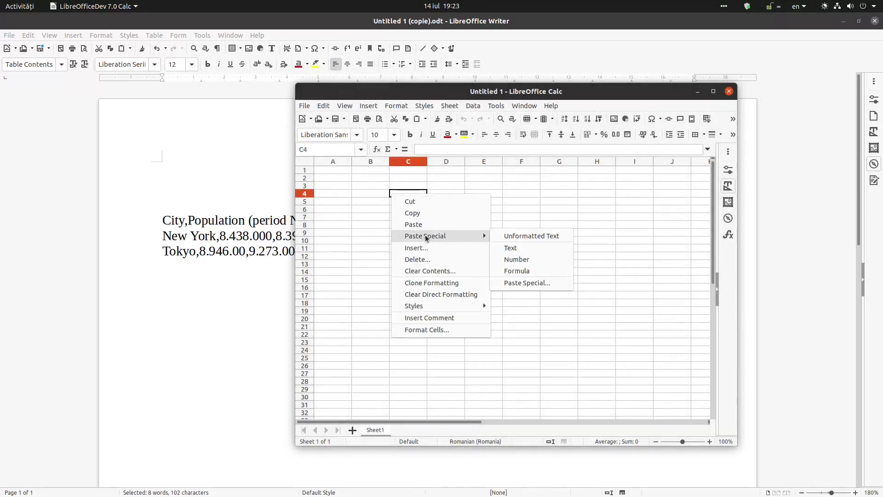
click(523, 234)
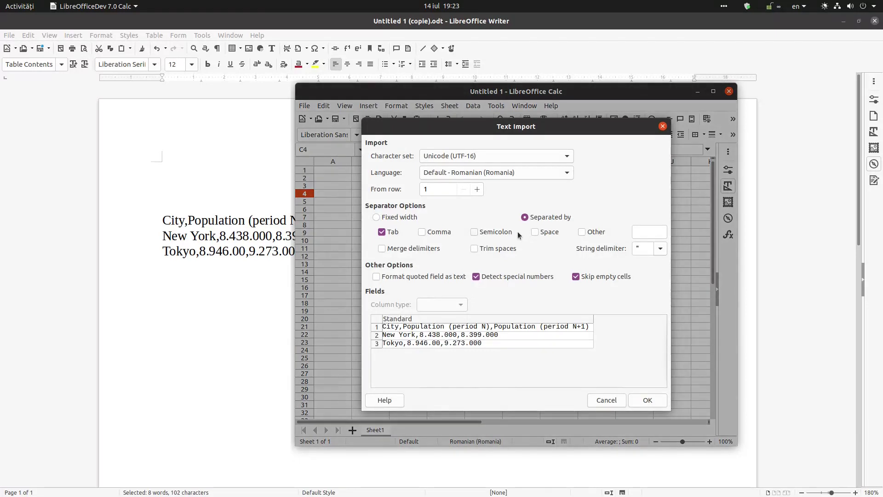
click(431, 234)
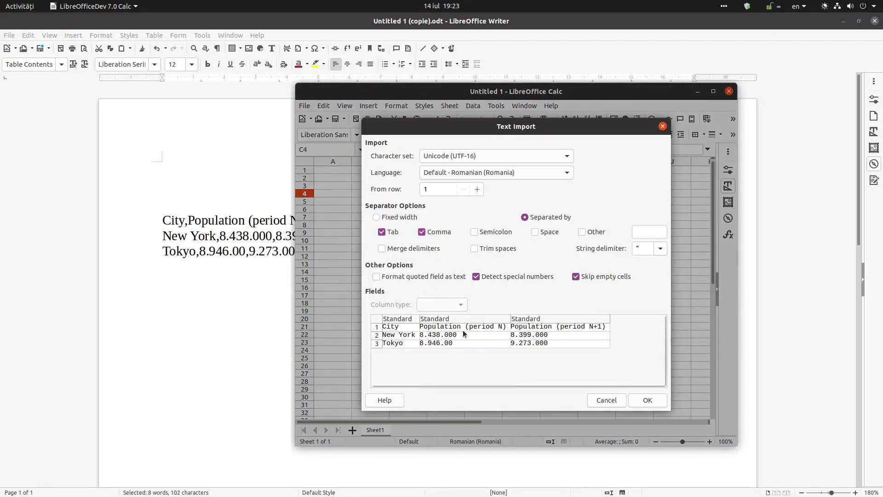
click(435, 233)
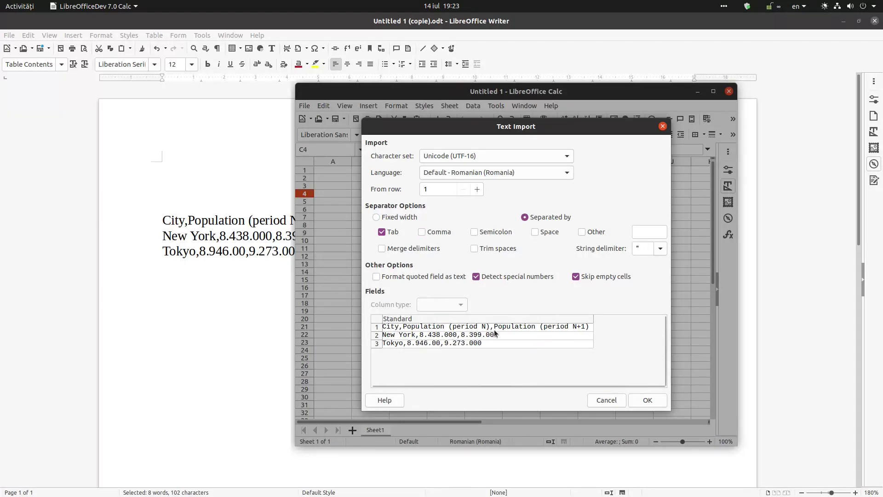
click(442, 232)
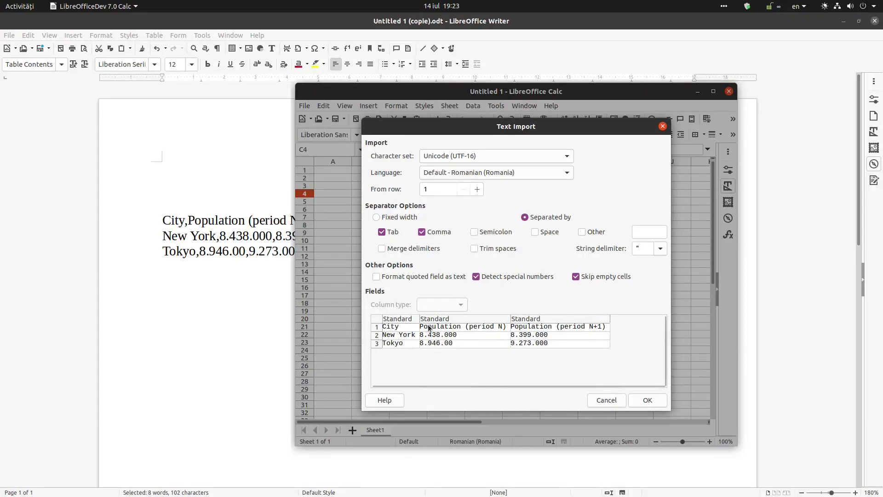
click(646, 399)
Select columns C to E and widen them.
click(416, 211)
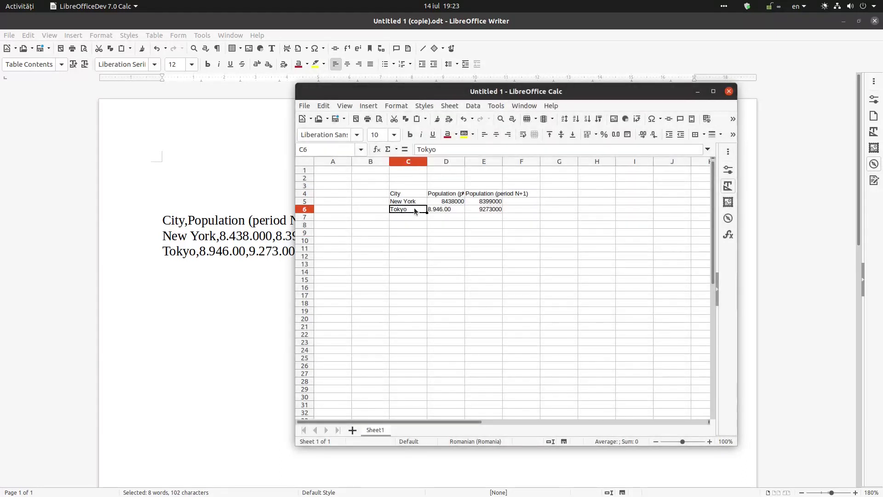
click(446, 210)
click(481, 212)
click(515, 213)
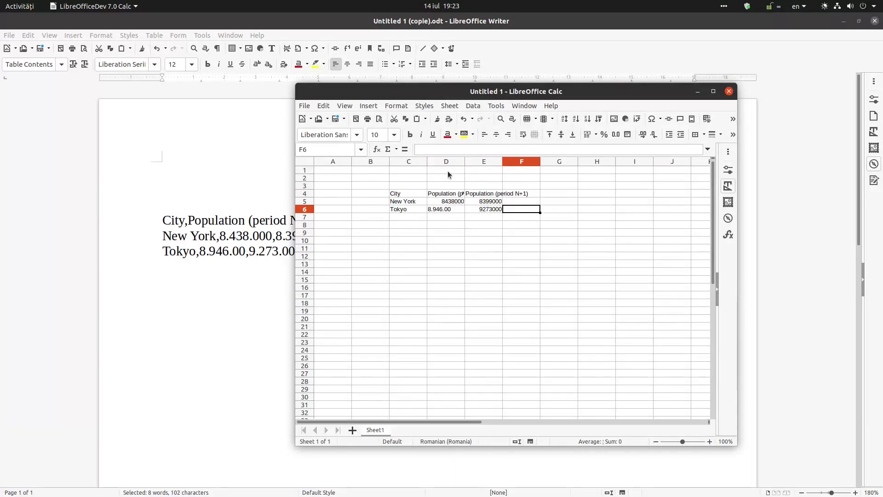
drag(421, 163, 482, 162)
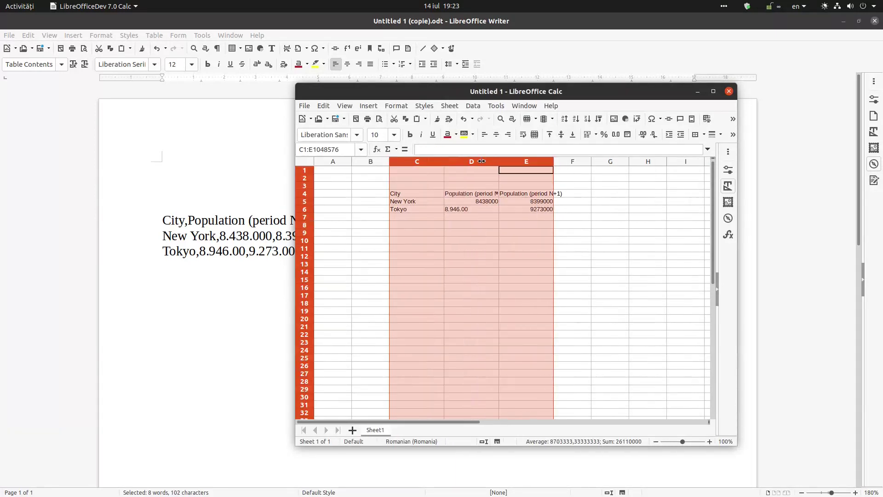
click(508, 204)
Center the range C4:E6 horizontally and vertically and autofit column D to its header.
drag(514, 212, 398, 196)
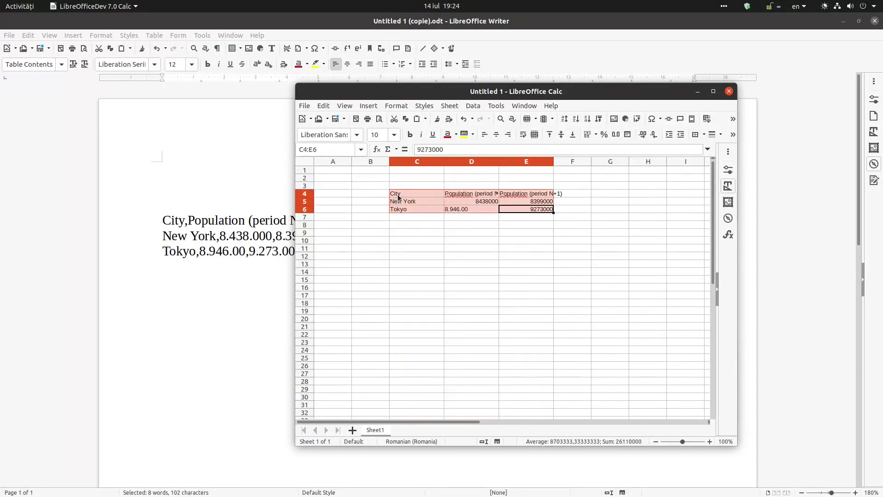
click(561, 134)
click(495, 134)
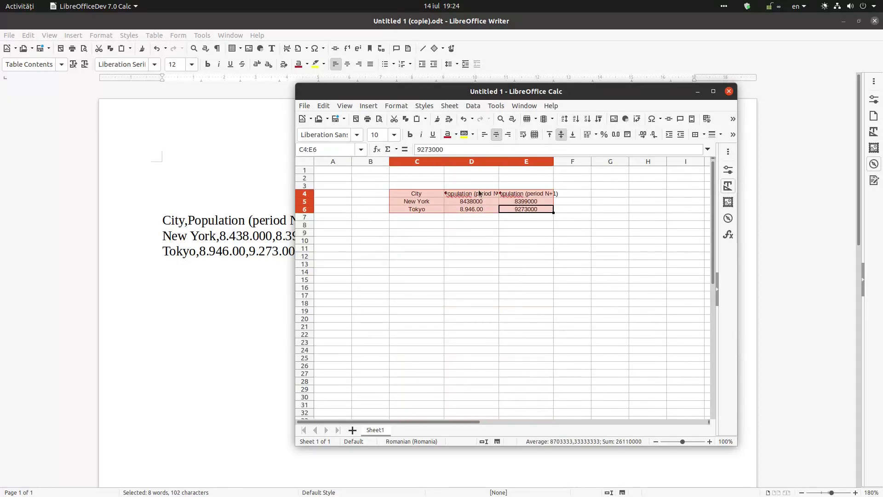
click(476, 196)
double_click(499, 161)
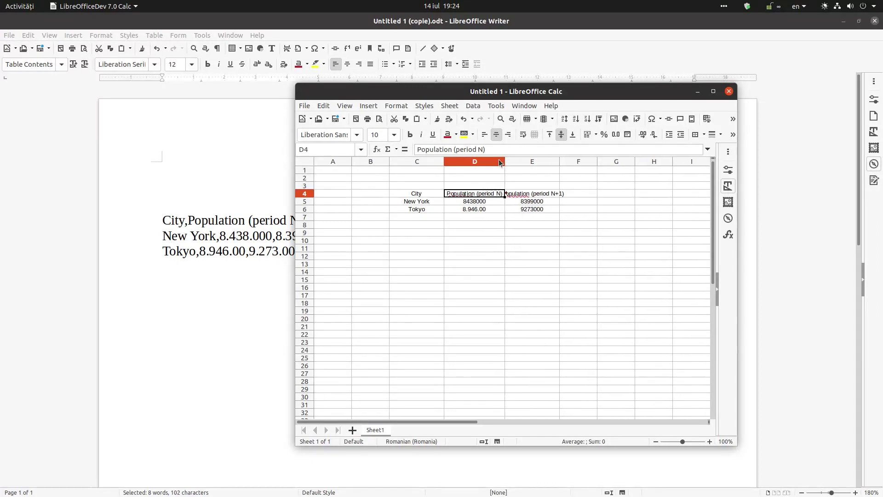
Autofit column E to its header, then bring the Writer document back in front.
double_click(560, 162)
click(558, 210)
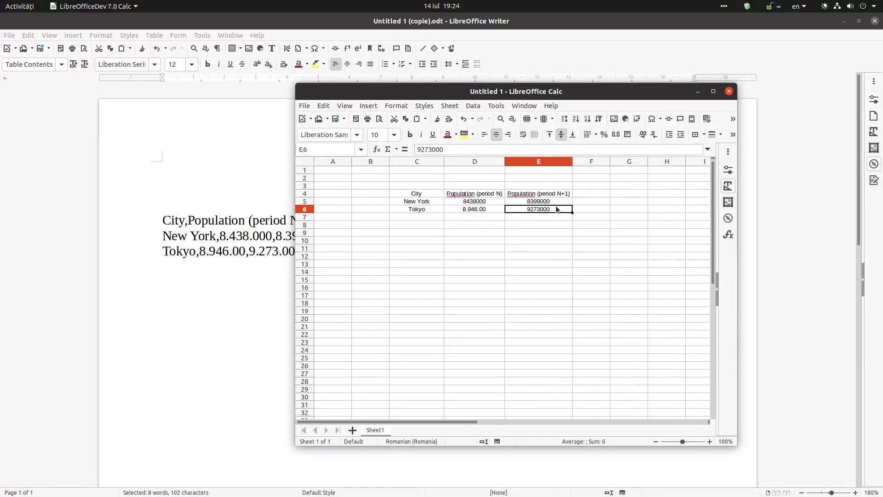
click(222, 269)
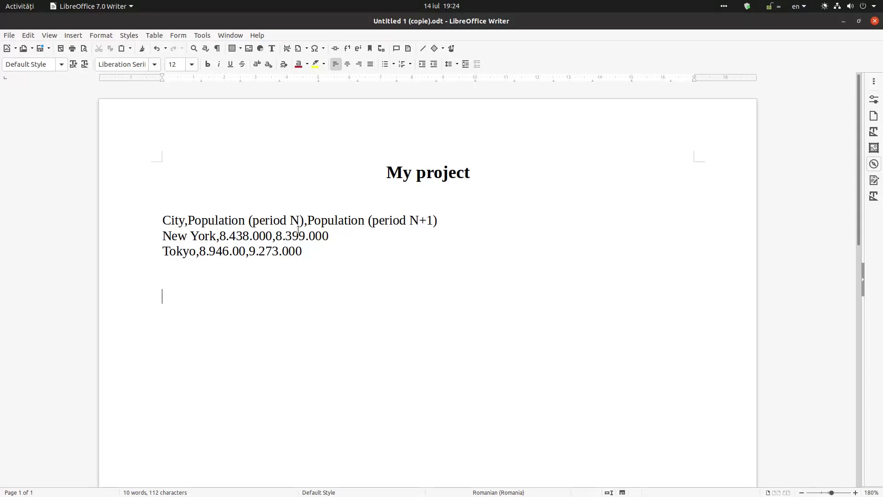
text(J)
text(oe)
Type the tab-separated rows Joe 09090 Washington and Jane 89898 New York, fixing typos.
key(BackSpace)
key(BackSpace)
key(BackSpace)
text(Name)
text(  P)
text(hone  )
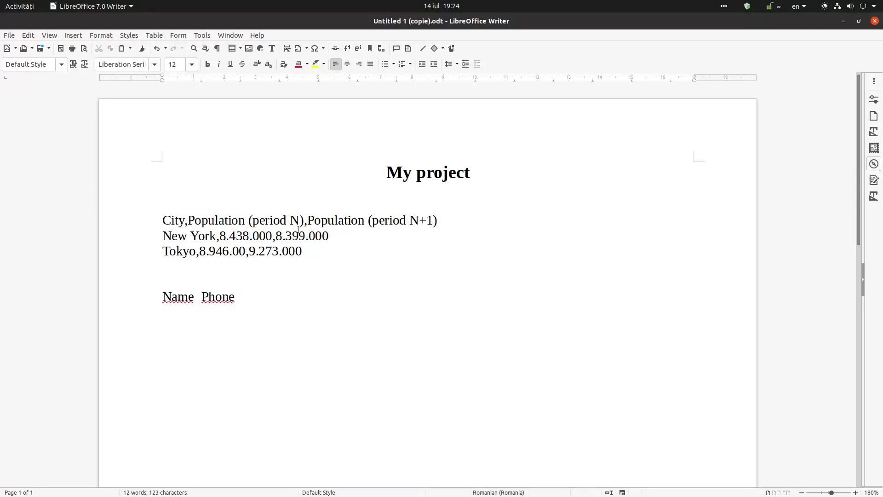
text(Addre)
text(ss)
key(Return)
text(Joe	)
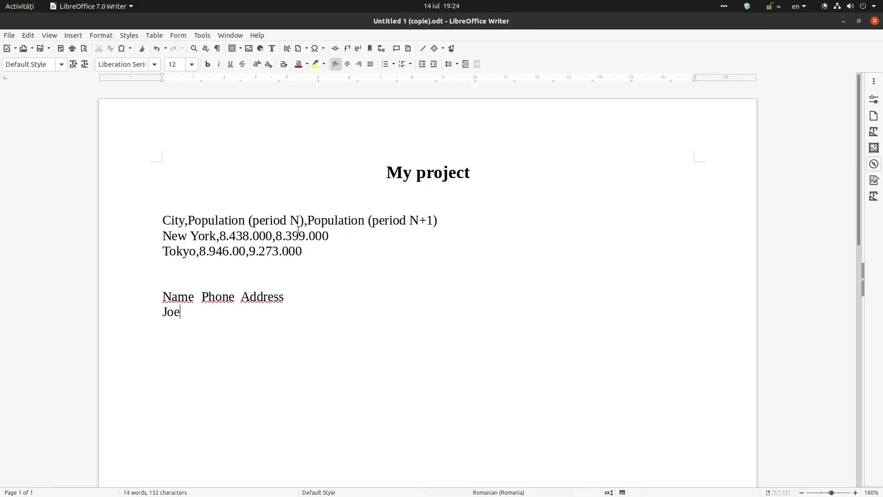
text(0)
text(9090	)
text(Was)
text(hingt)
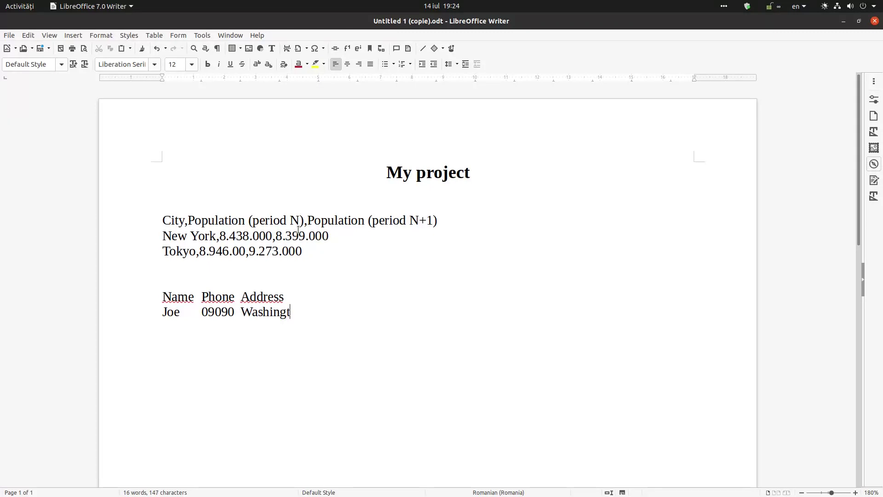
text(on)
key(Return)
text(Jo)
key(BackSpace)
text(e)
text(ne)
text(8)
text(9898)
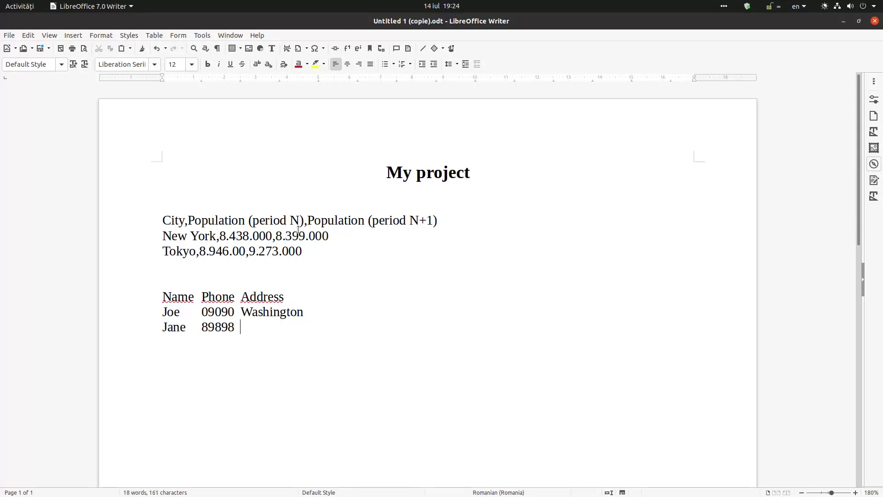
text(New Y)
text(ork)
Select the header, Joe and Jane lines and start the Text to Table conversion.
key(shift+Home)
key(shift+Up)
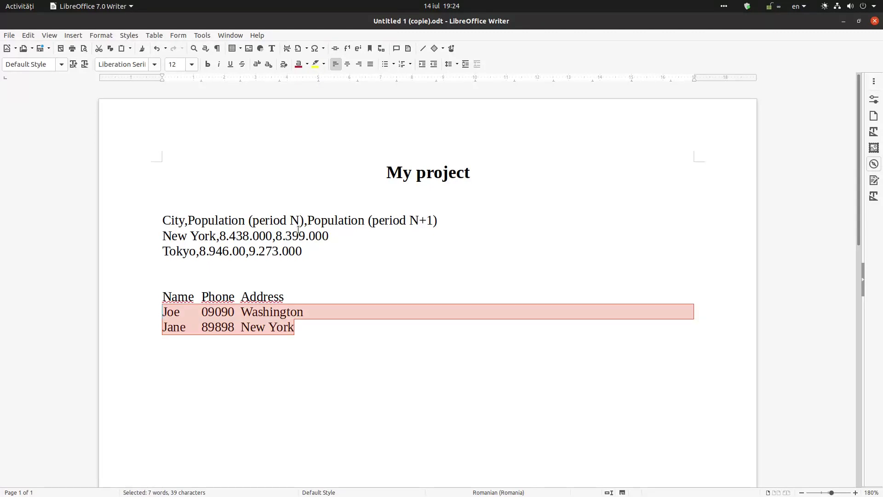
key(shift+Up)
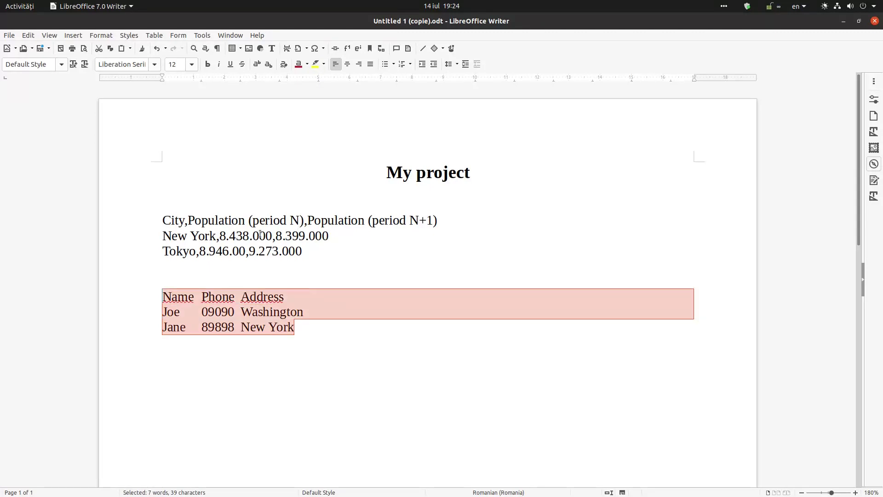
click(154, 35)
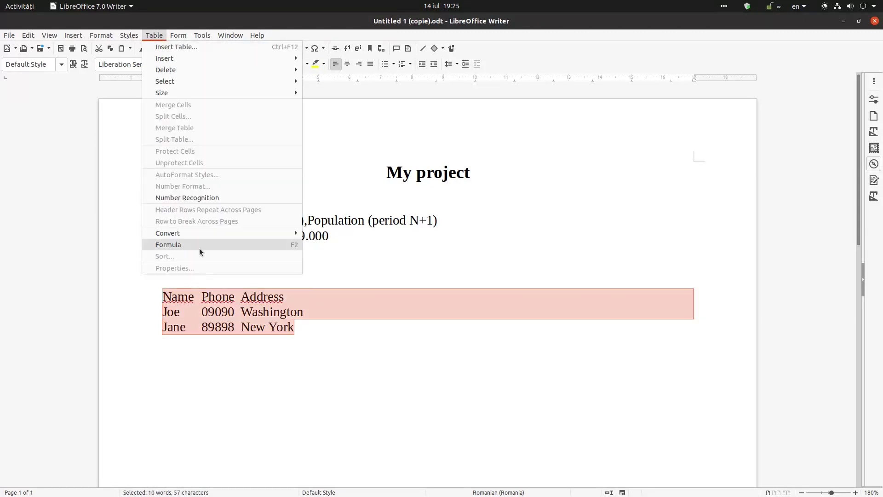
mouse_move(168, 234)
click(309, 234)
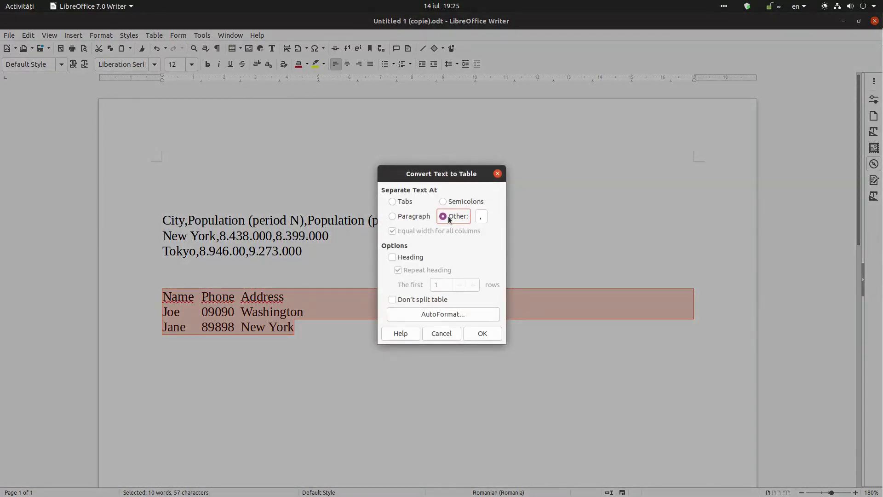
Convert the list at tabs into a three-column table with the Box List Blue AutoFormat.
click(404, 203)
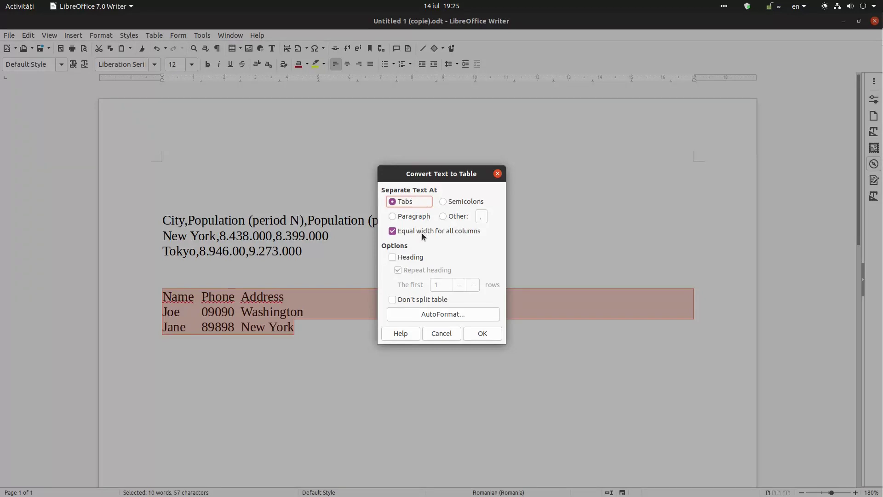
click(426, 317)
click(327, 234)
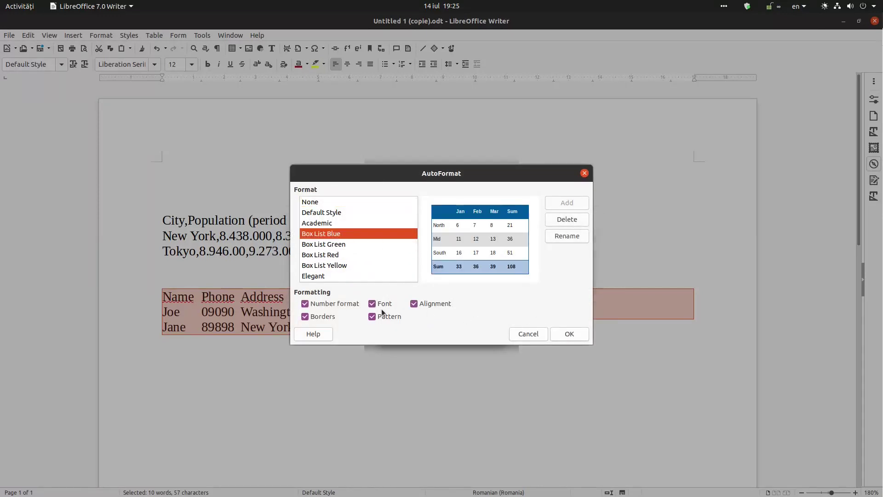
click(562, 332)
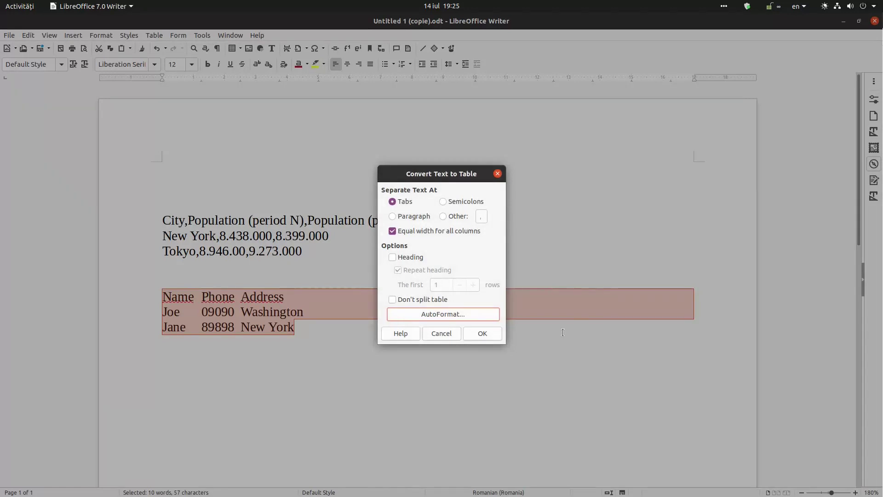
click(482, 334)
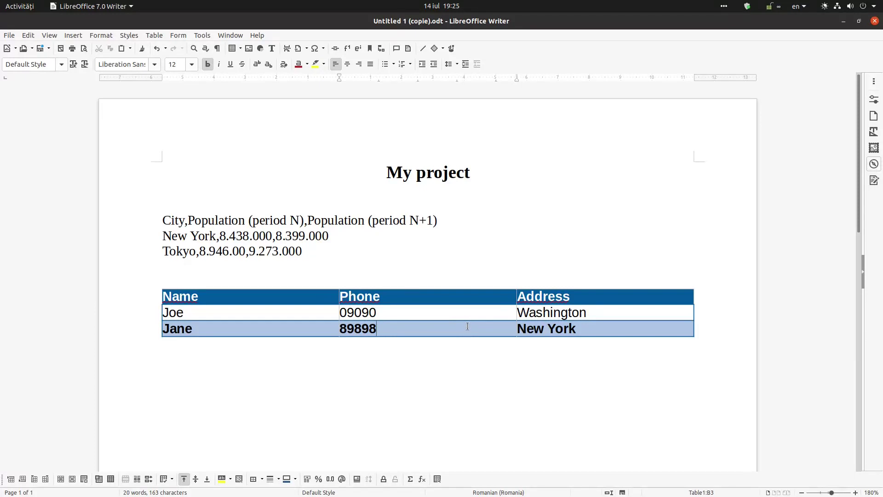
Check the Name and Phone cells and select the three comma-separated lines.
click(370, 268)
click(318, 299)
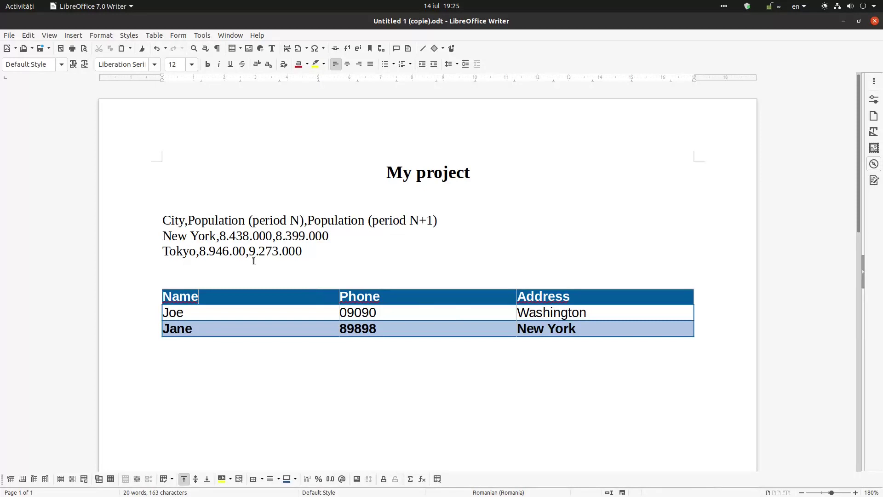
click(366, 297)
drag(164, 221, 393, 251)
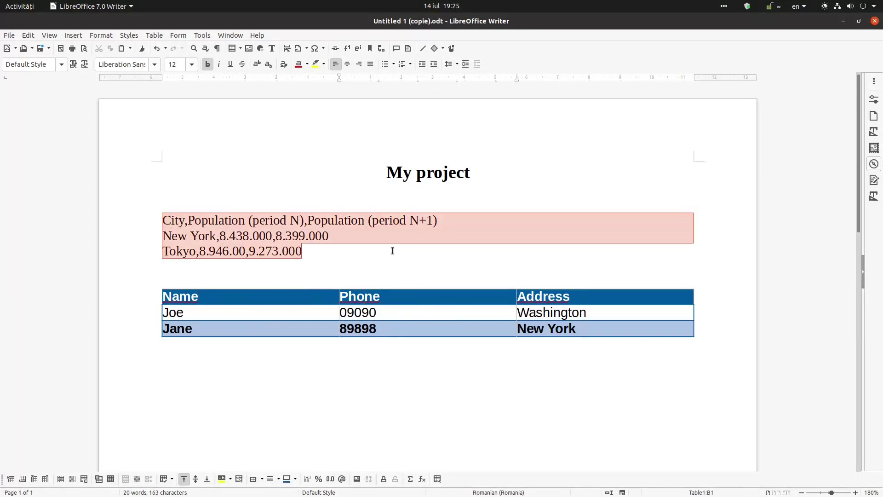
Dismiss the context menu and show About LibreOffice with version 6.4.5.2.
right_click(325, 226)
click(290, 238)
click(314, 250)
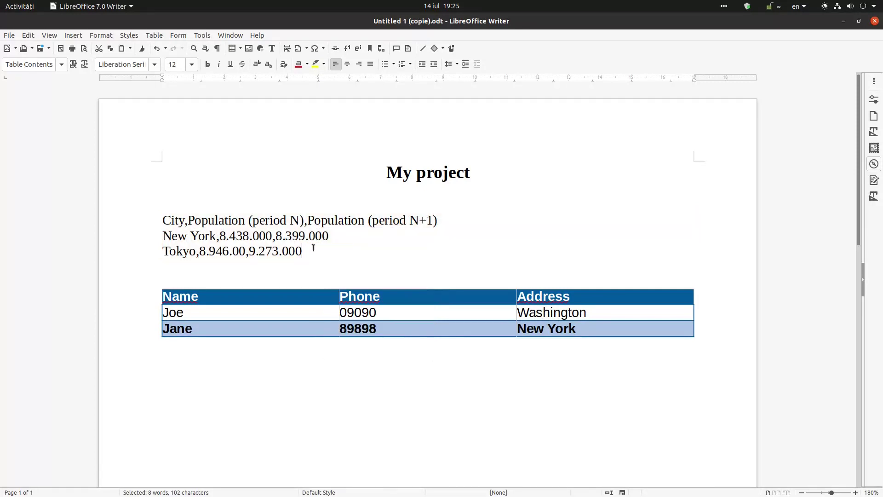
click(257, 36)
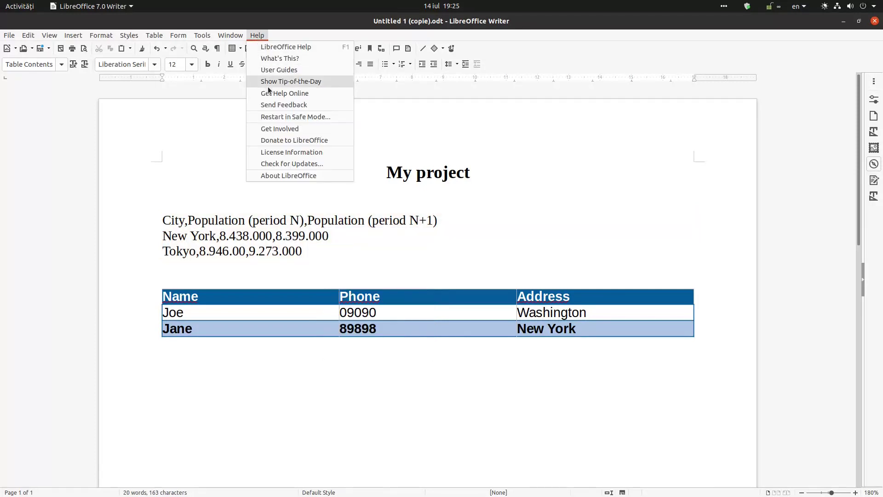
click(276, 175)
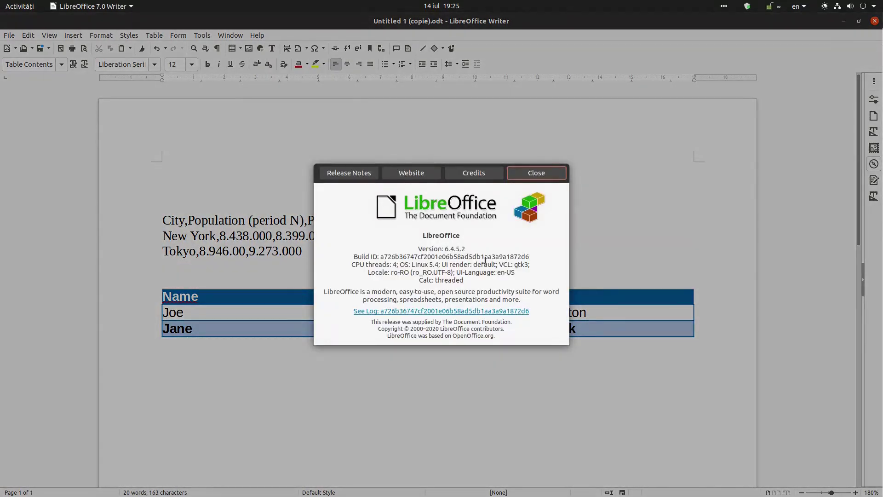